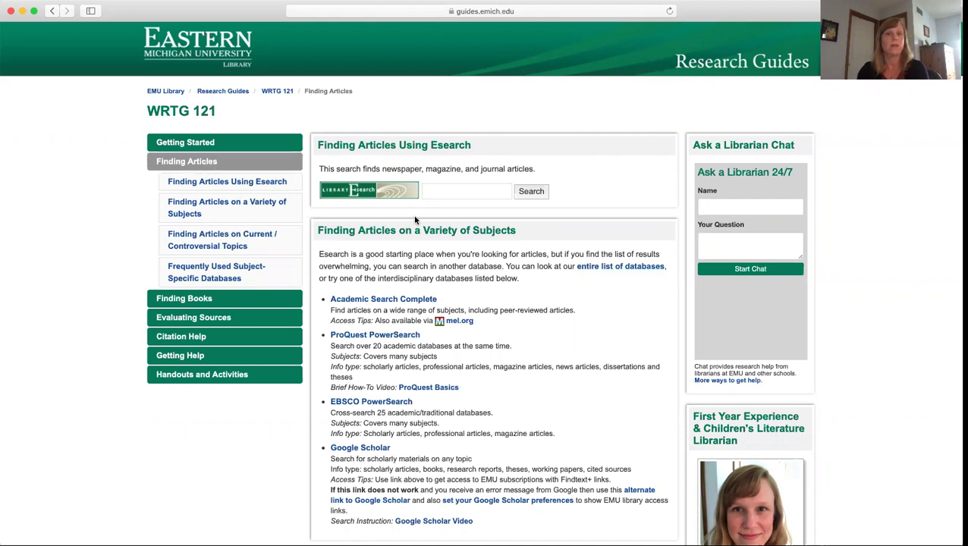
- Review the general, current-topic and subject-specific databases listed on the WRTG 121 Finding Articles guide
scroll(499, 302, "down", 1)
scroll(499, 302, "down", 5)
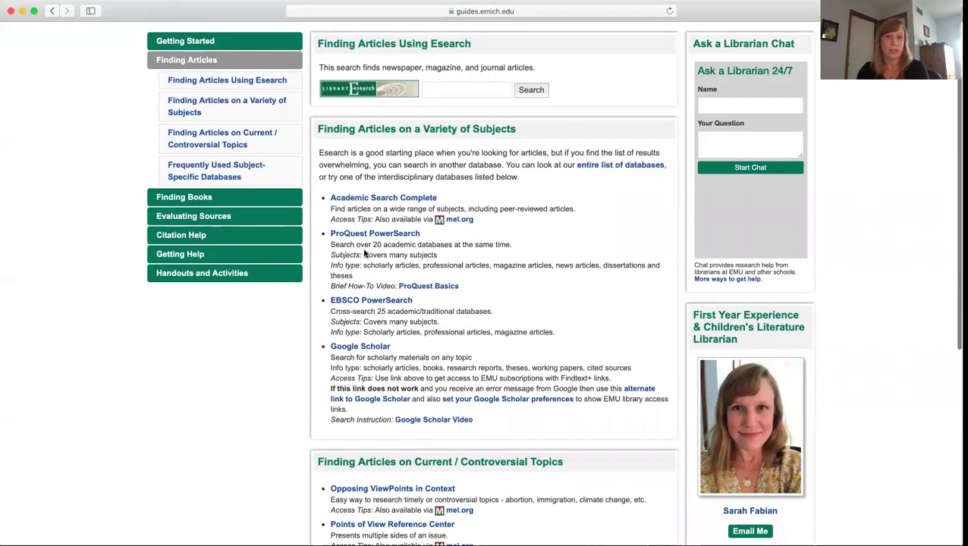
scroll(506, 432, "down", 10)
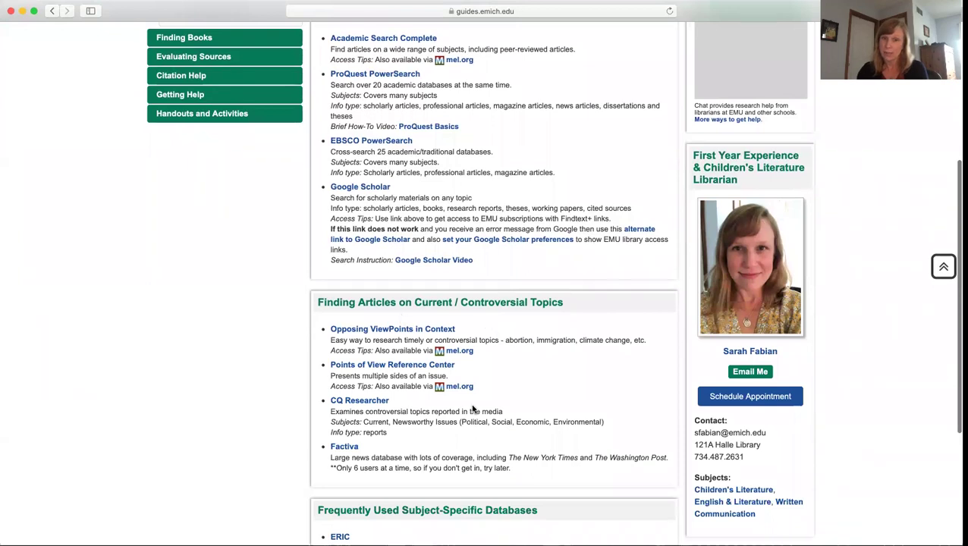
scroll(472, 409, "down", 5)
scroll(472, 410, "down", 3)
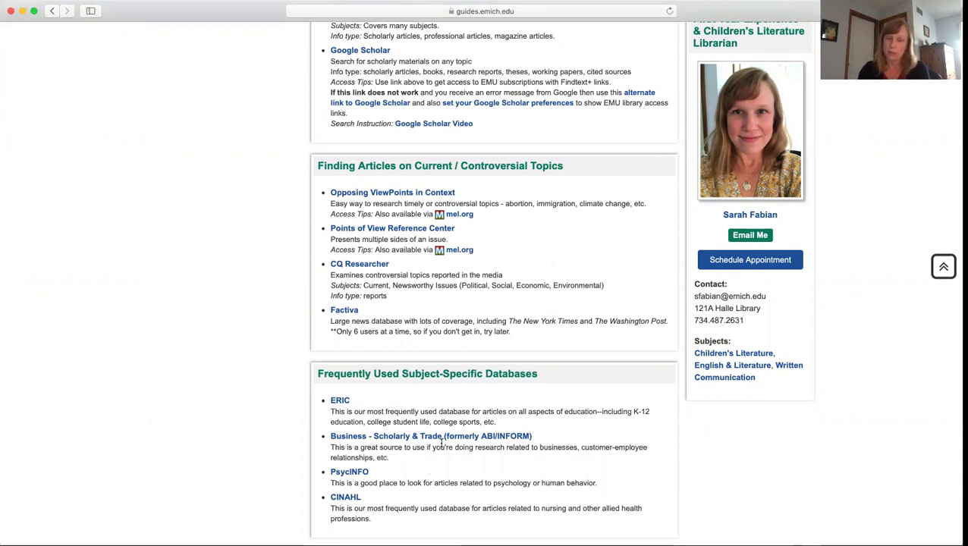
scroll(491, 386, "up", 3)
scroll(493, 392, "up", 5)
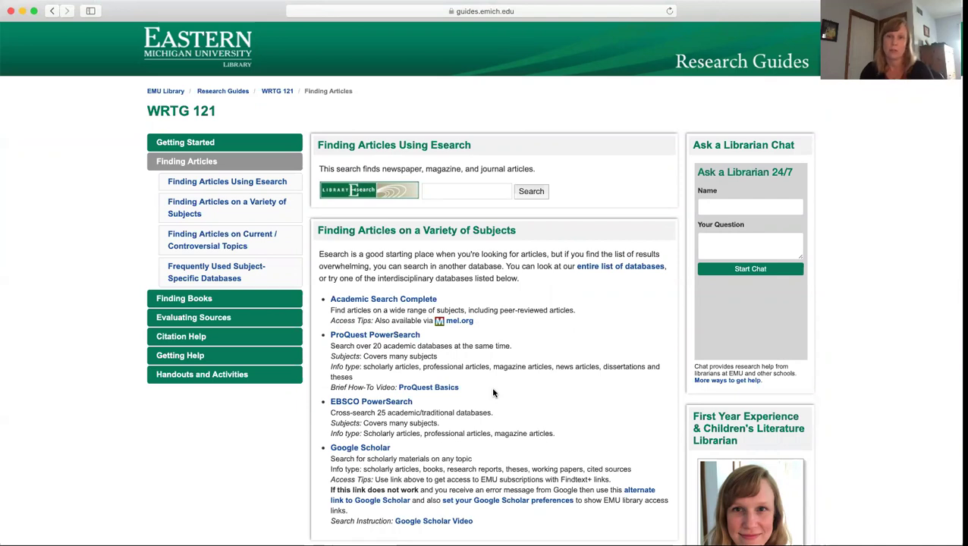
- Search Esearch from the guide for social media and body image
left_click(435, 193)
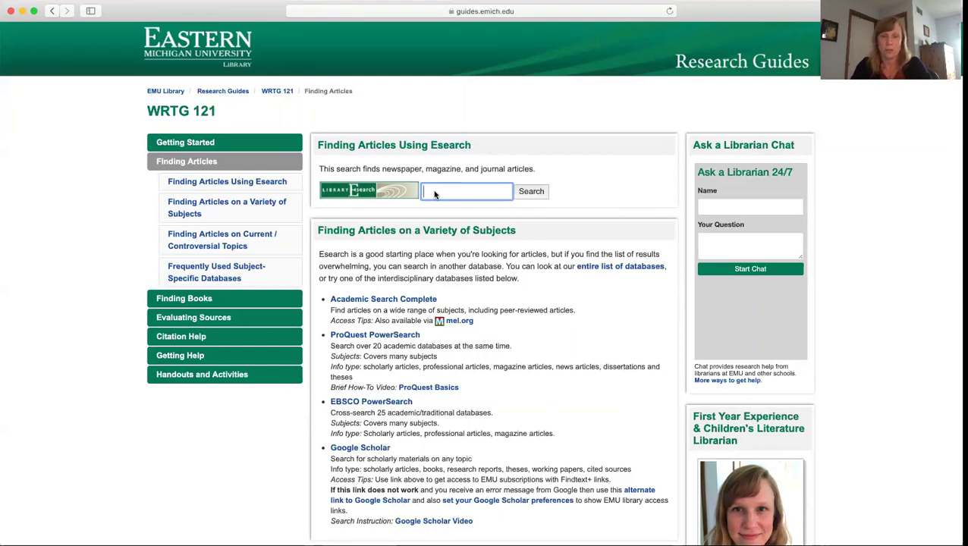
type("social")
type(" media and bod")
type("y image")
key("Return")
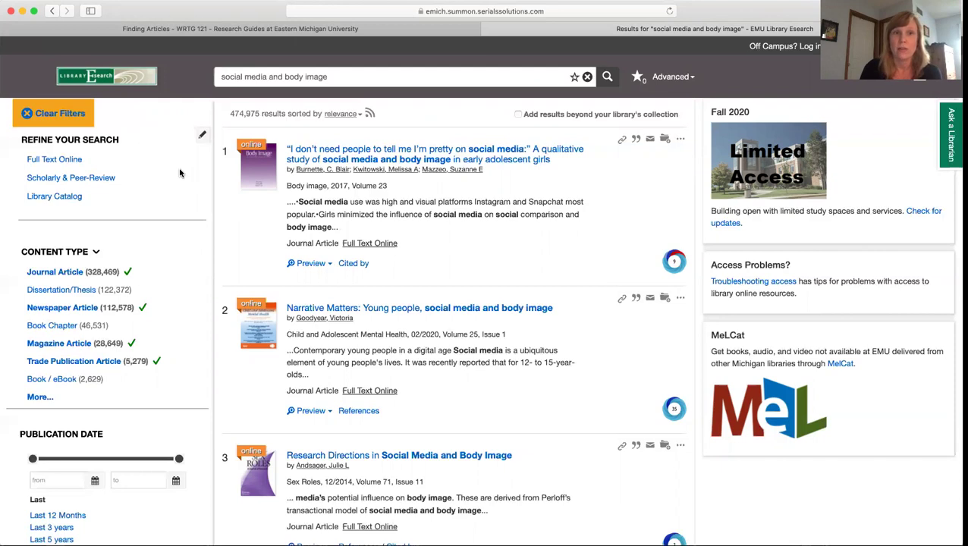
- Limit the search results to Scholarly & Peer-Review articles published in the last 5 years
left_click(93, 181)
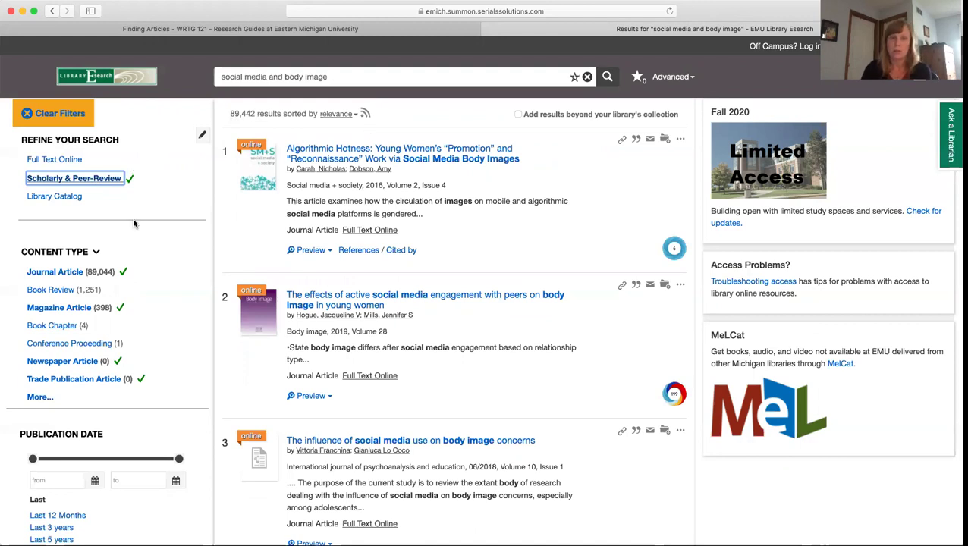
scroll(143, 288, "down", 2)
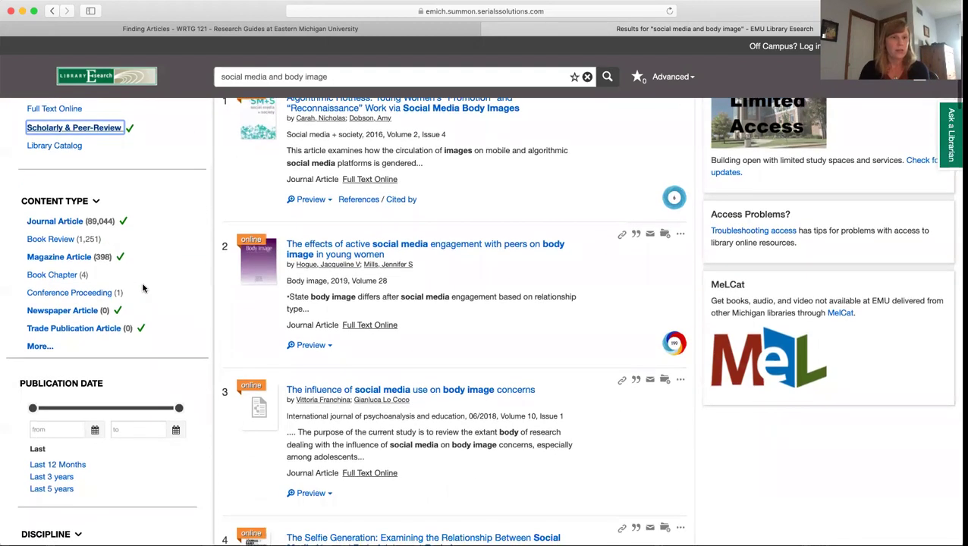
scroll(143, 288, "down", 2)
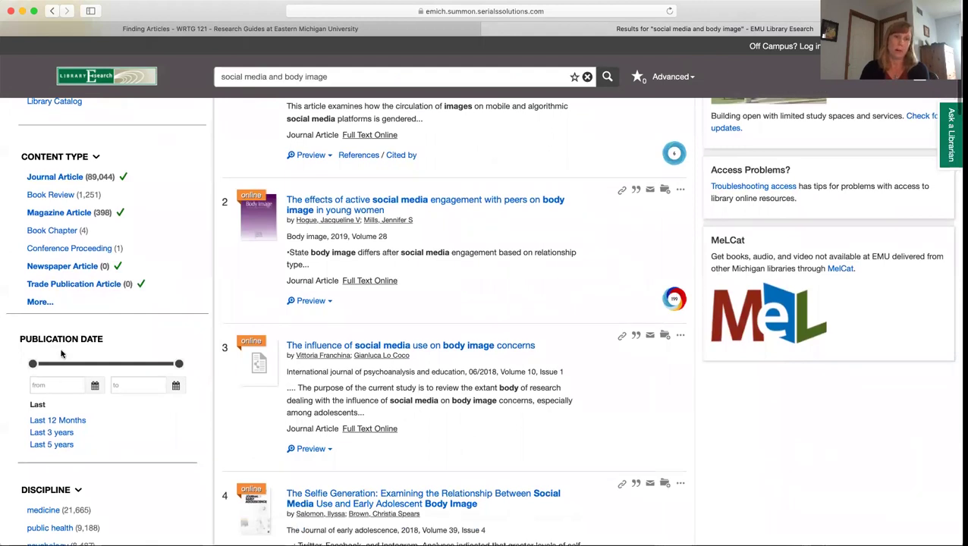
left_click(53, 445)
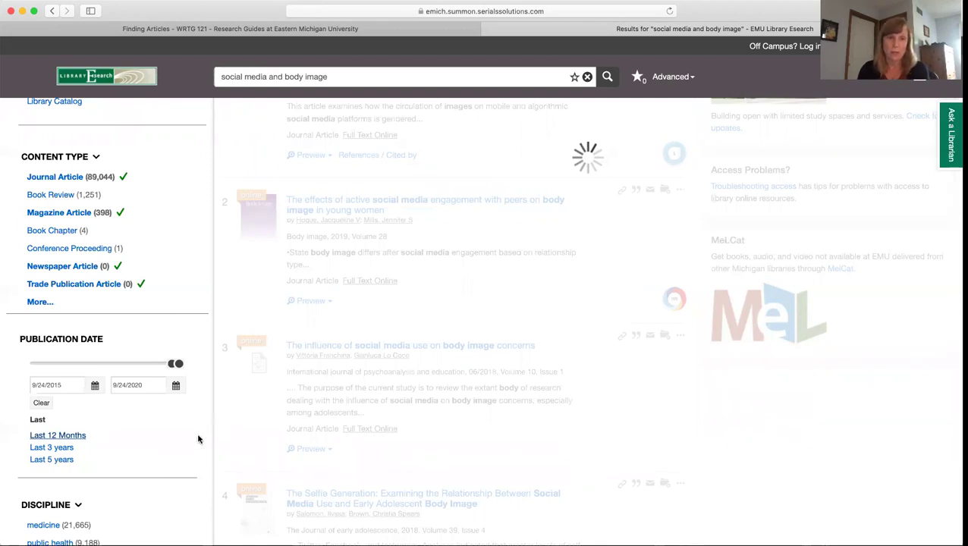
- Put both phrases in quotation marks and rerun the search as "social media" and "body image"
scroll(315, 345, "up", 3)
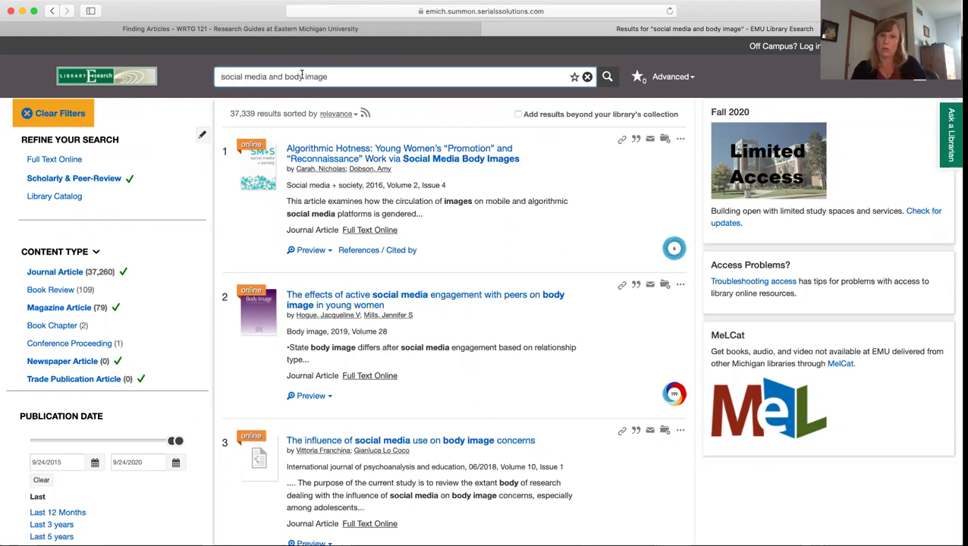
left_click(222, 77)
type("\"")
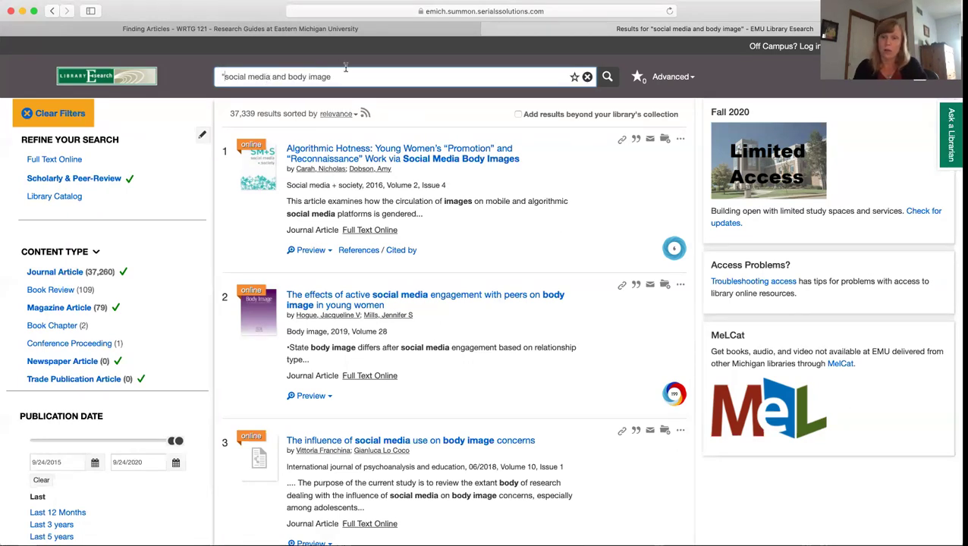
type("\"")
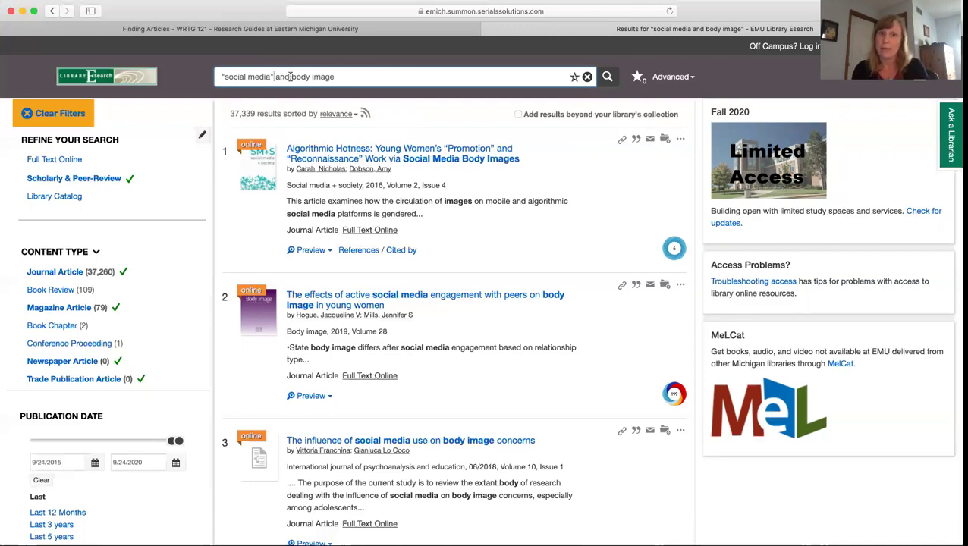
type("\"")
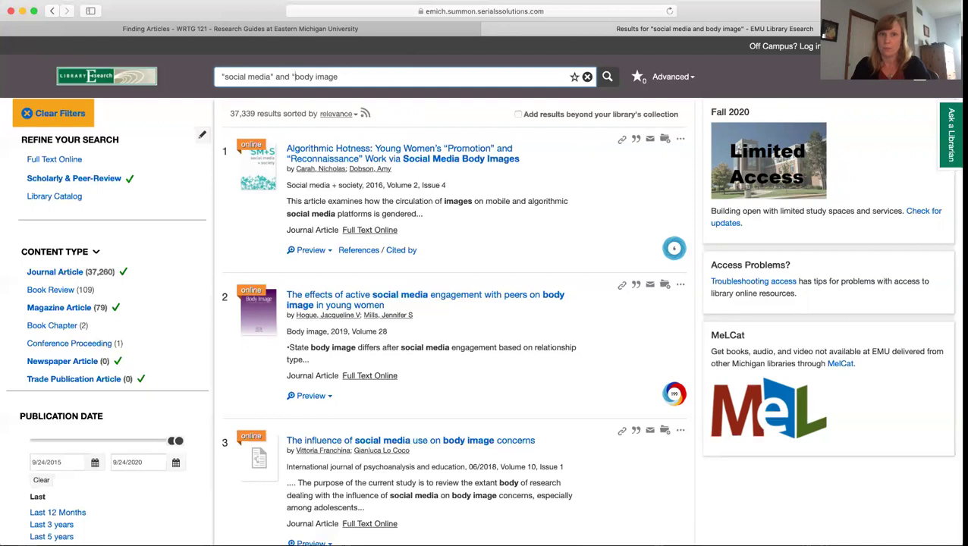
left_click(340, 77)
type("\"")
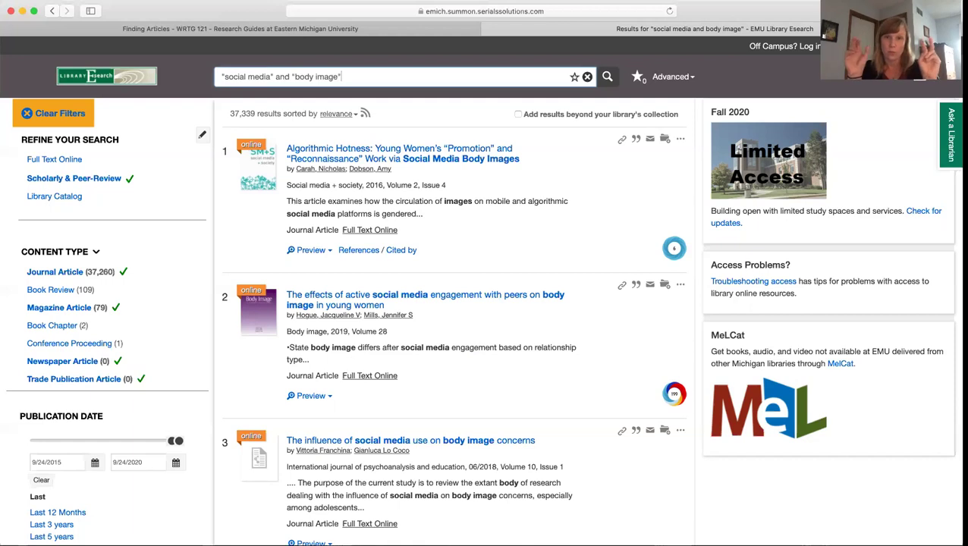
key("Return")
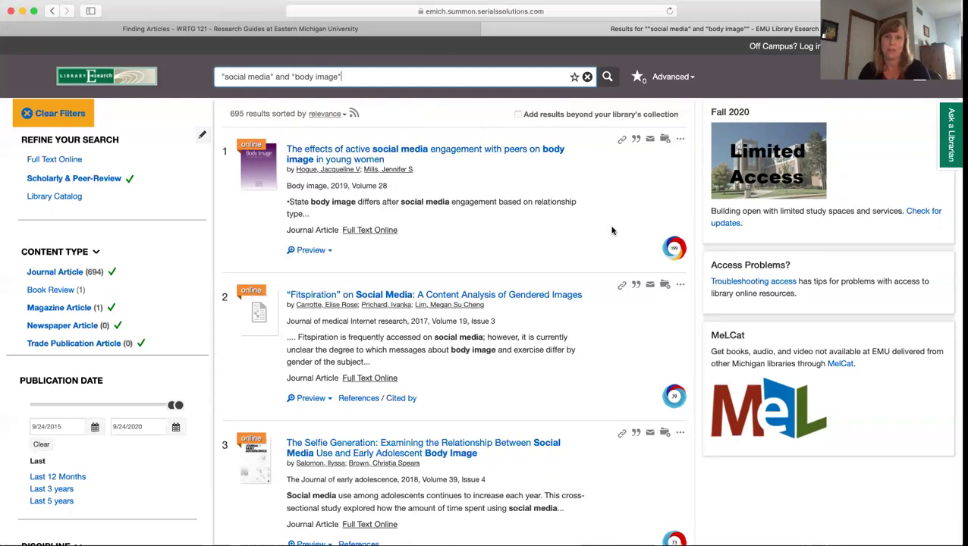
- Browse the results and expand the preview of the article "The Selfie Generation" to read its abstract
scroll(613, 231, "down", 5)
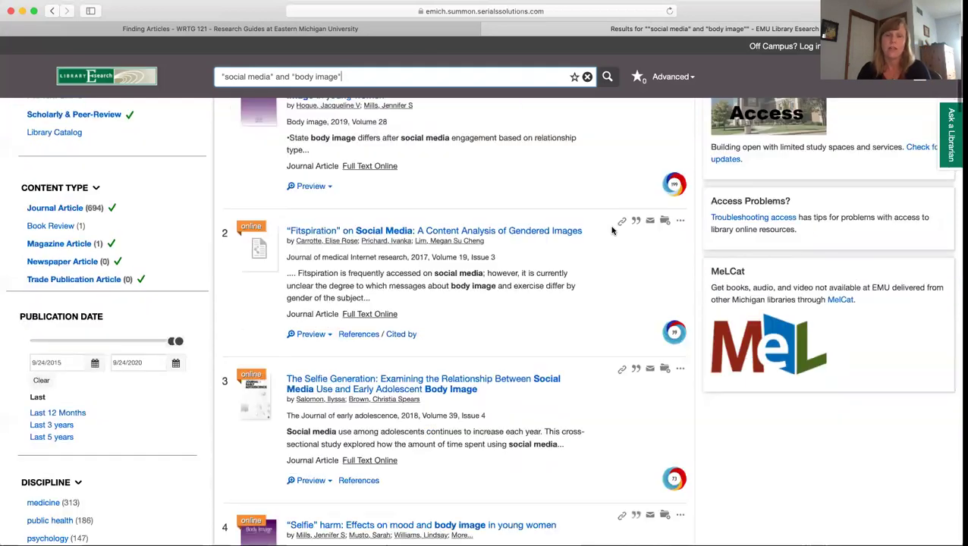
scroll(613, 230, "down", 8)
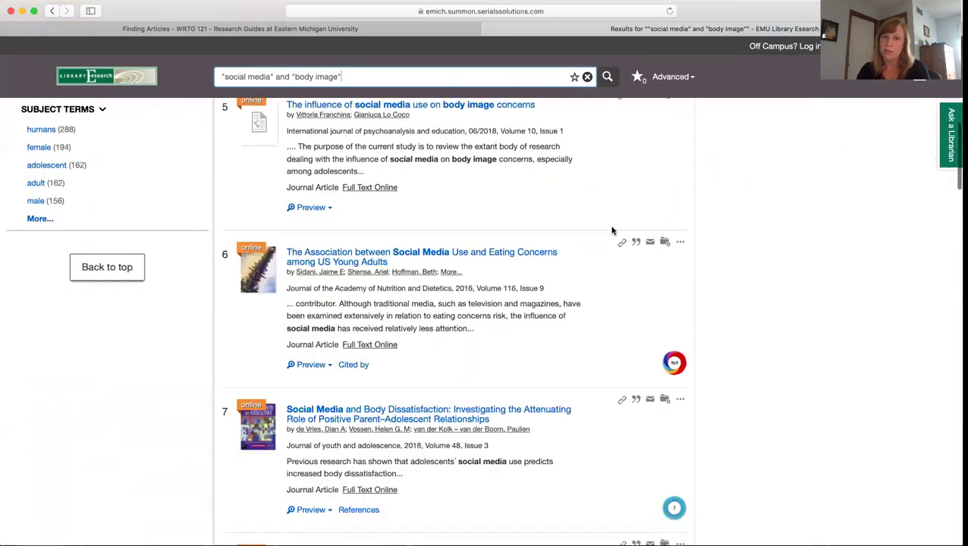
scroll(612, 231, "down", 4)
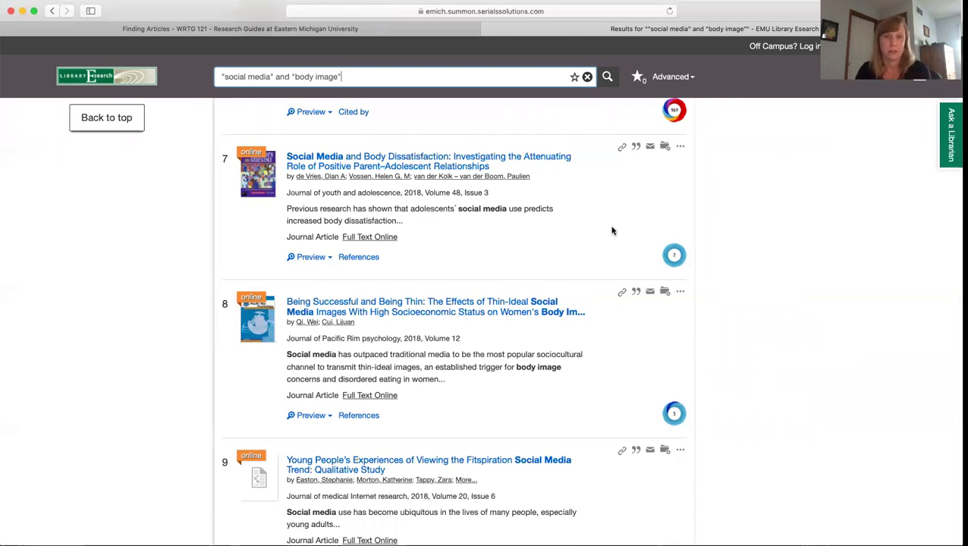
scroll(612, 230, "down", 1)
scroll(612, 231, "up", 10)
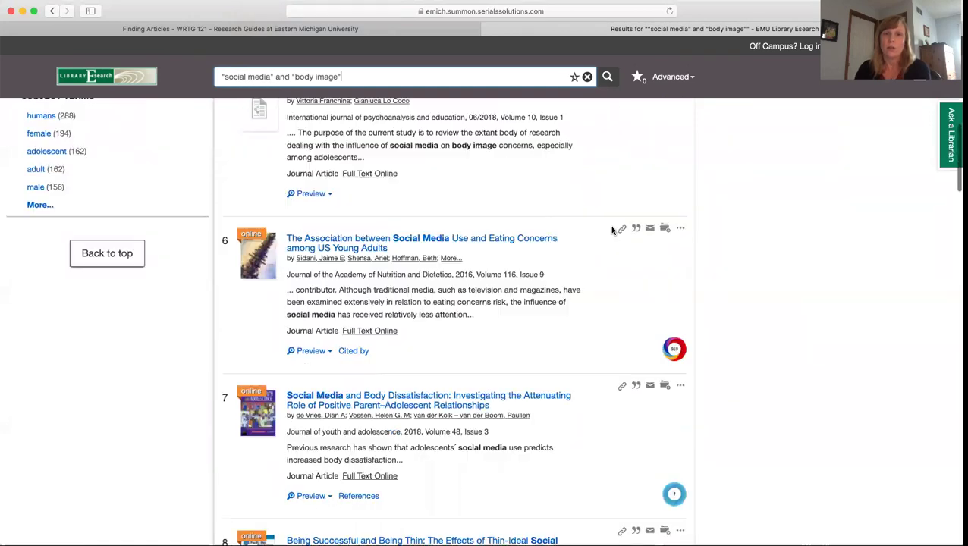
scroll(612, 230, "up", 5)
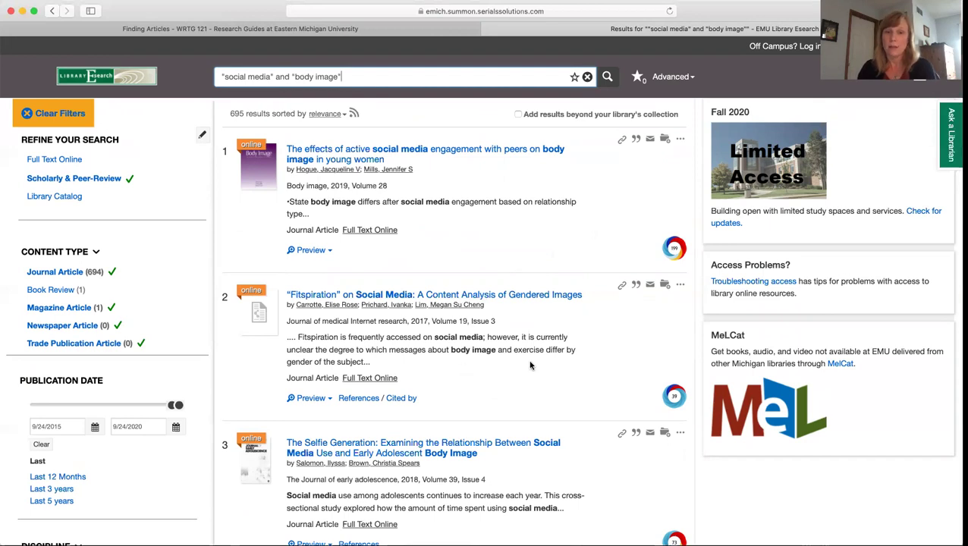
scroll(533, 377, "down", 5)
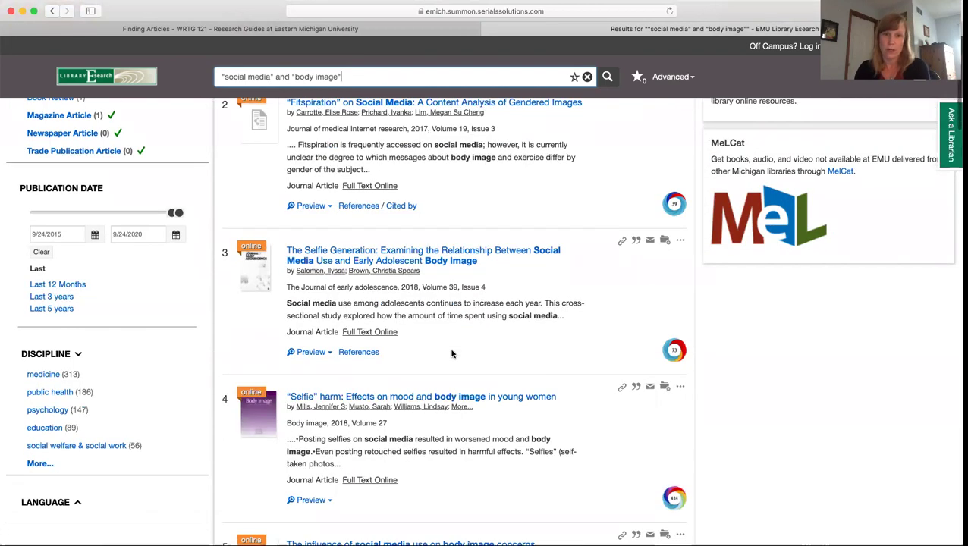
left_click(311, 353)
scroll(591, 410, "down", 2)
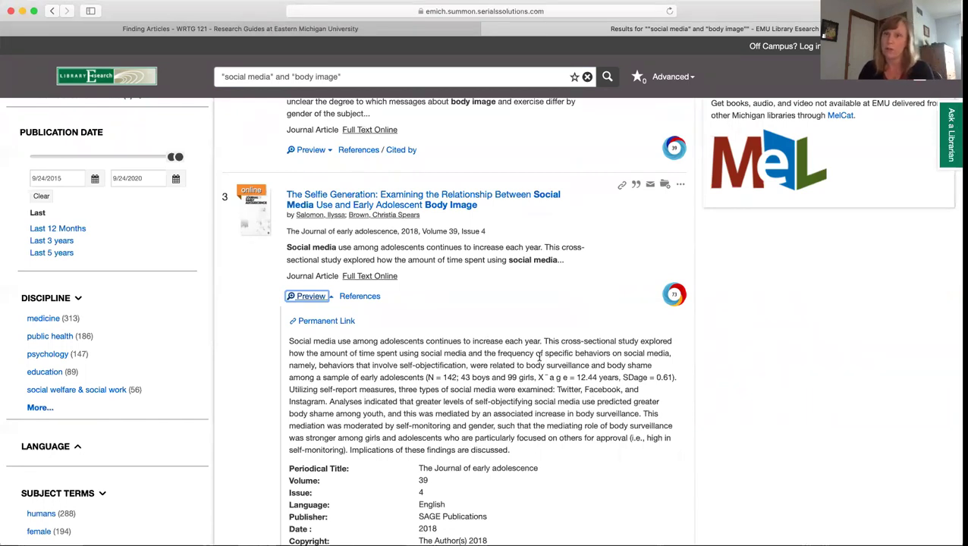
- Open the full text of "The Selfie Generation" online and accept the journal site's cookies
left_click(367, 278)
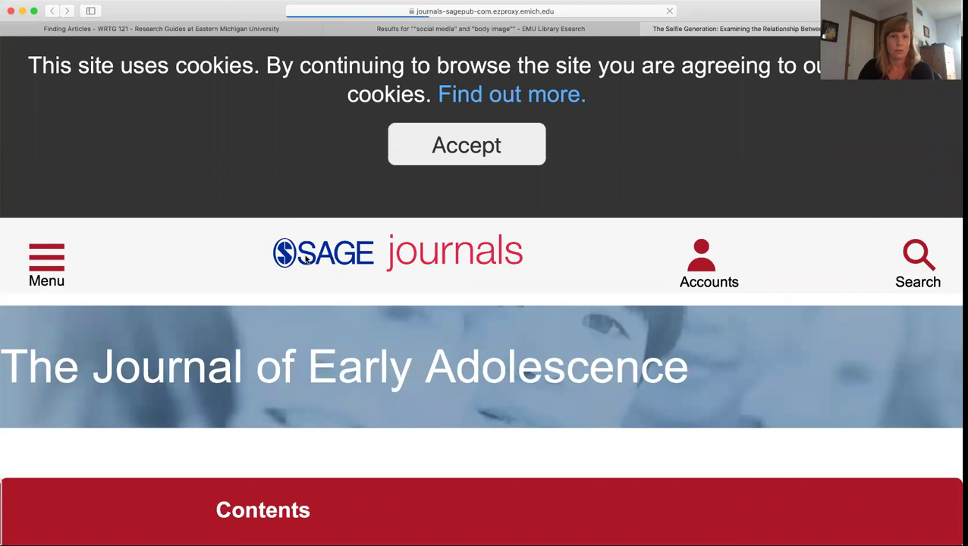
left_click(477, 144)
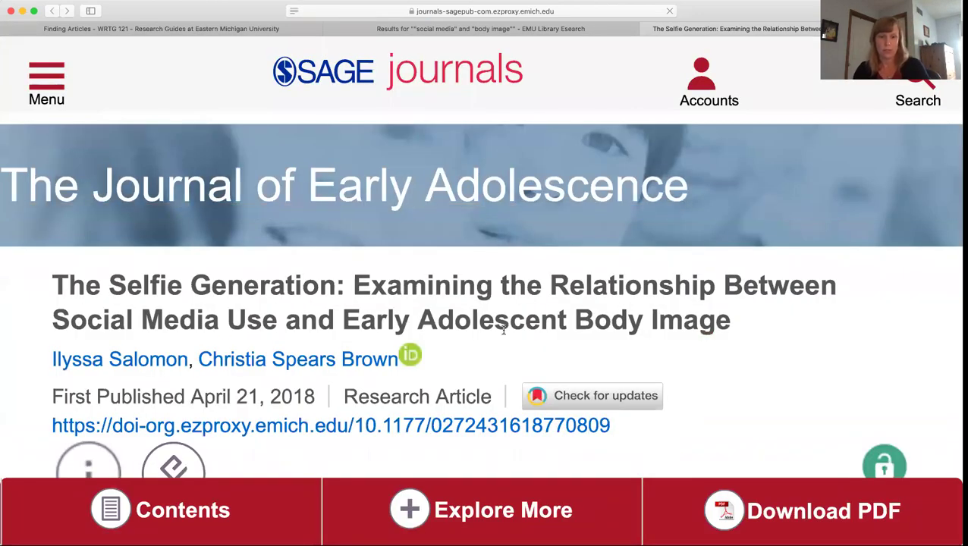
key("super+minus")
key("super+minus")
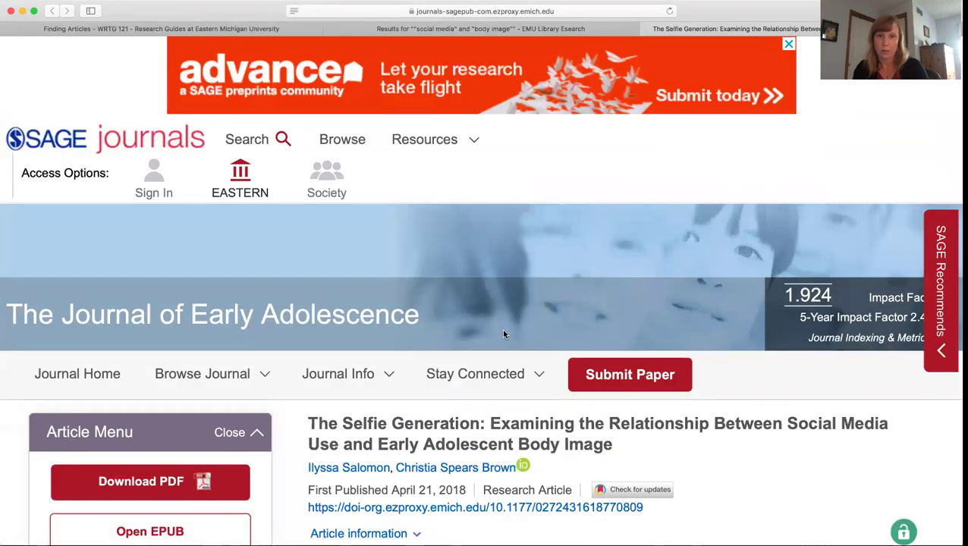
key("super+minus")
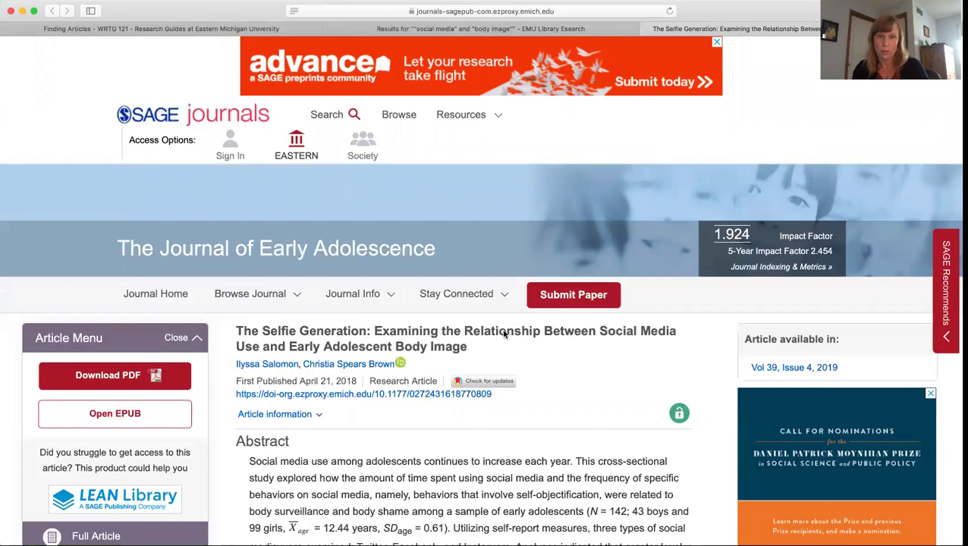
key("super+minus")
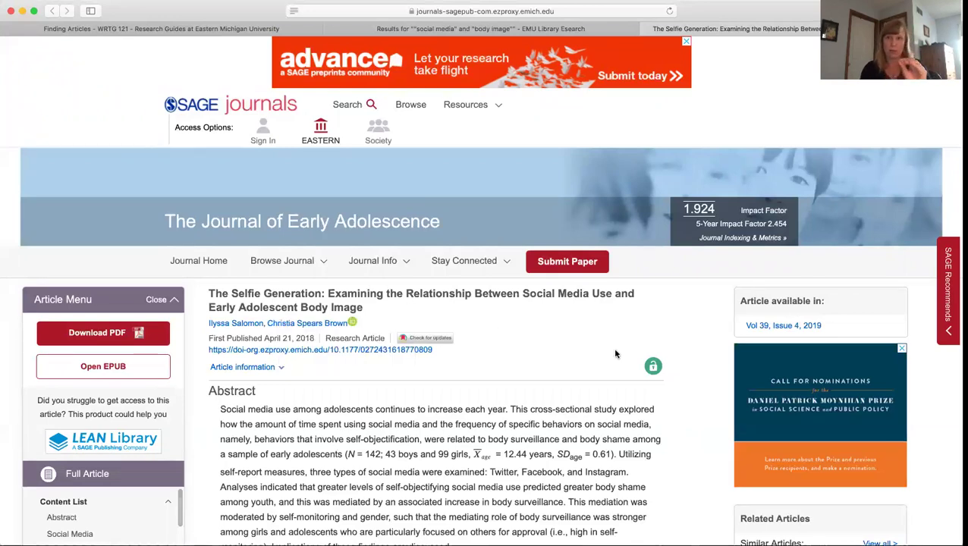
- Open the PDF version of "The Selfie Generation" and bring its title and abstract into view
left_click(116, 336)
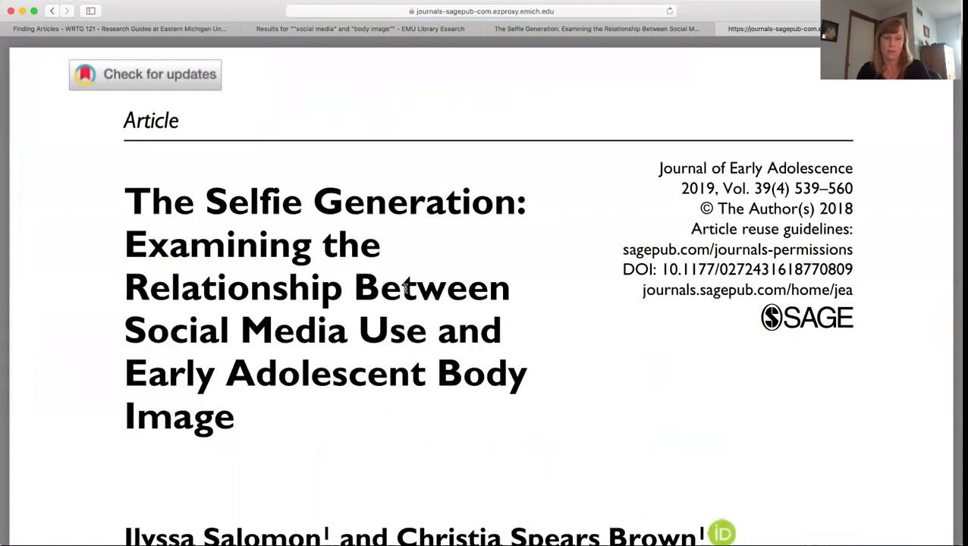
scroll(405, 288, "down", 5)
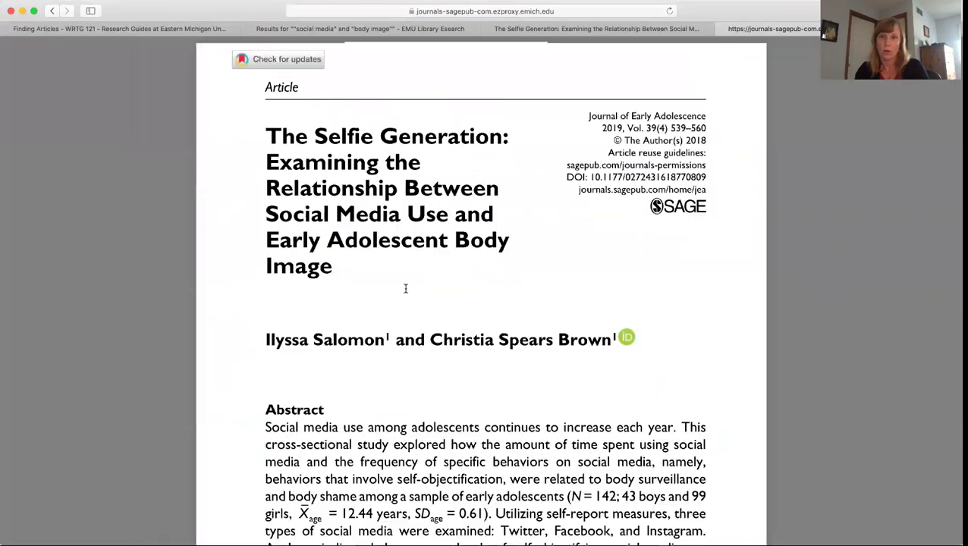
scroll(405, 288, "down", 2)
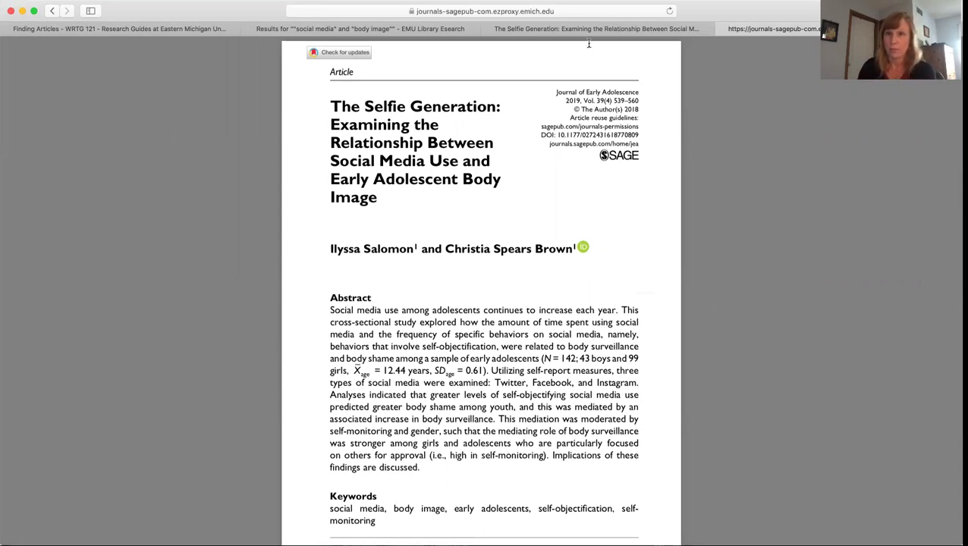
- Return to the Esearch results for "social media" and "body image"
left_click(531, 29)
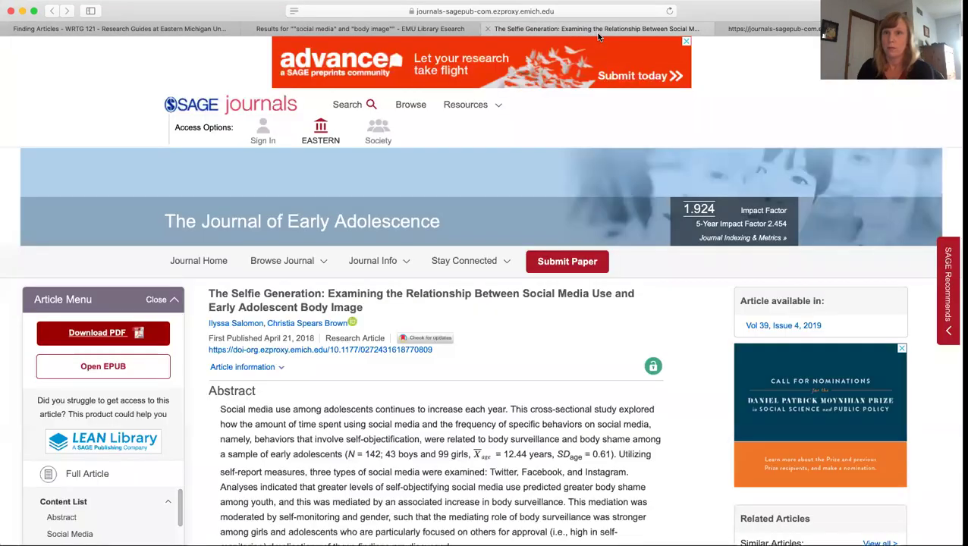
left_click(297, 32)
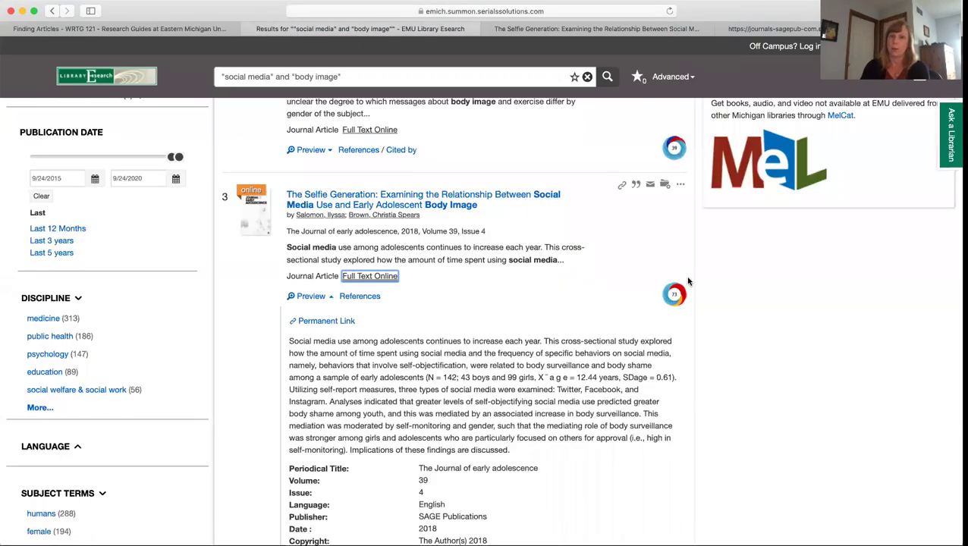